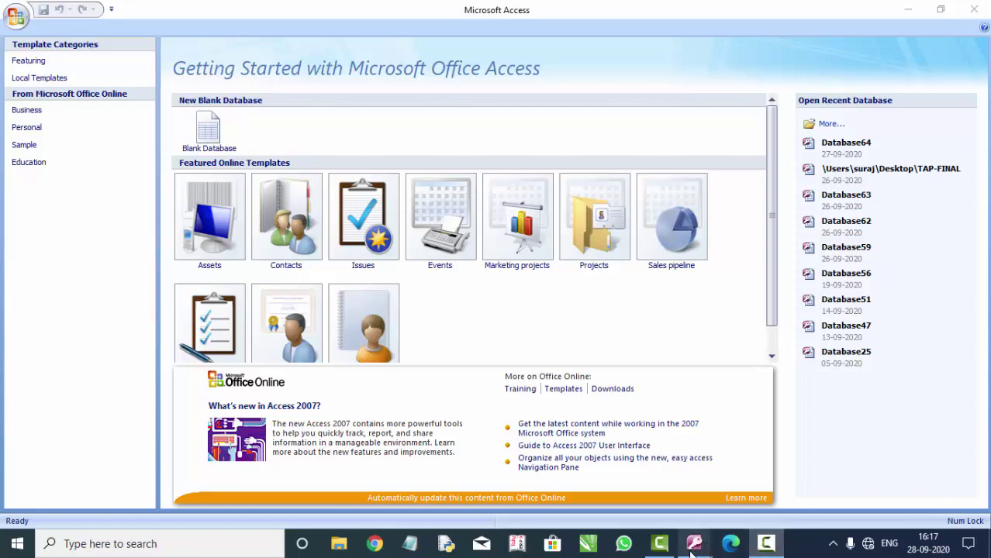
# Step: Bring the Database64 window with the Stock creation and managment form to the front
pyautogui.moveTo(694, 547)
pyautogui.click(631, 487)
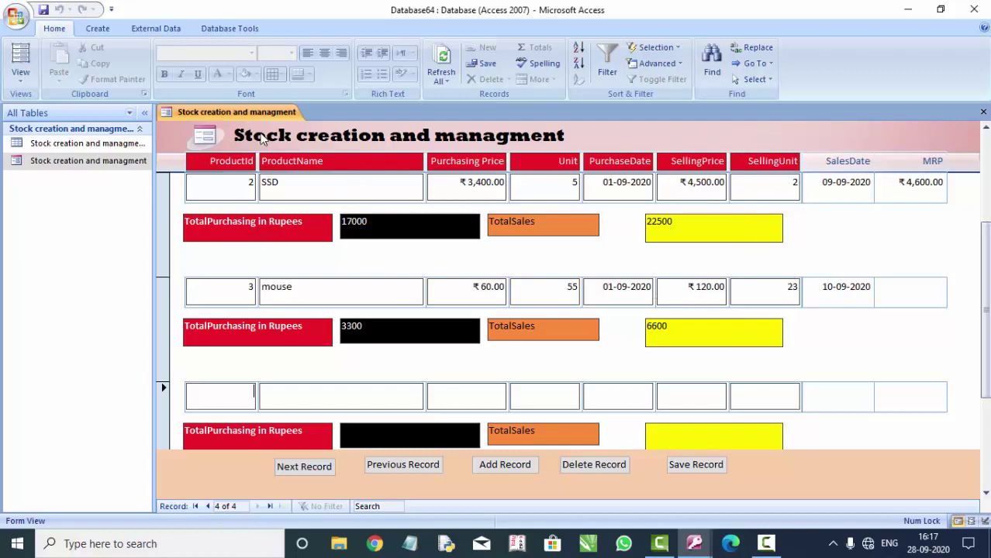
# Step: In Design View, fill the SalesDate and MRP column headings red, then return to Form View
pyautogui.click(21, 77)
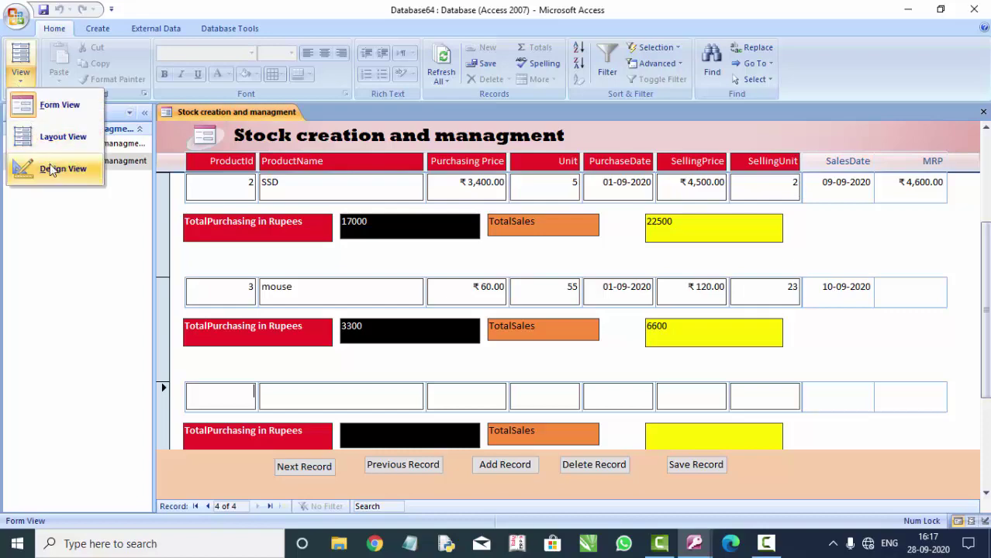
pyautogui.click(48, 166)
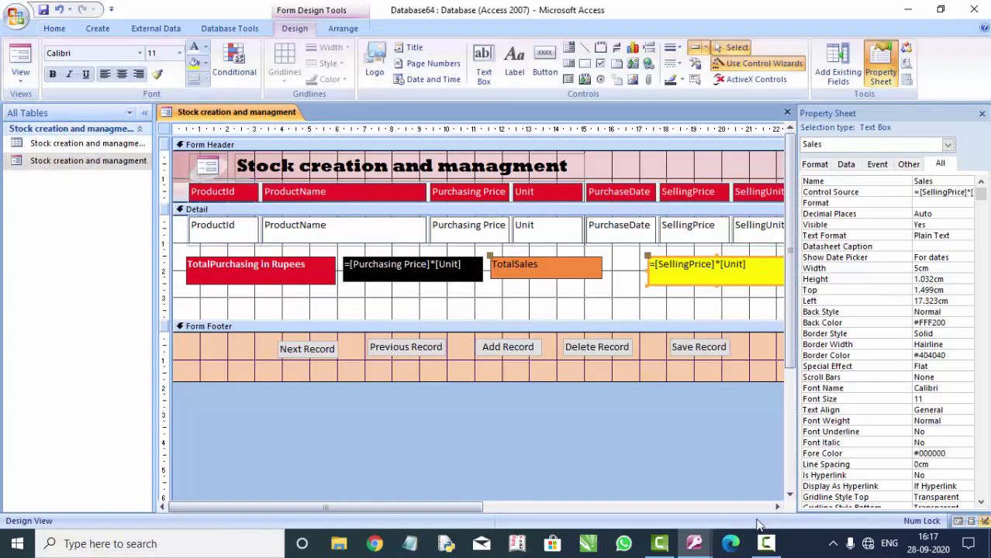
pyautogui.click(777, 507)
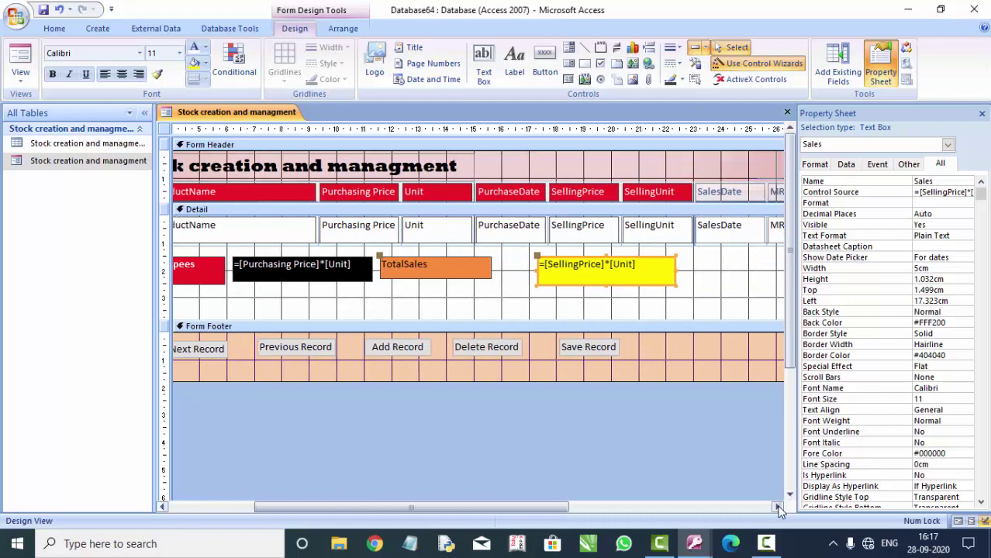
pyautogui.click(778, 508)
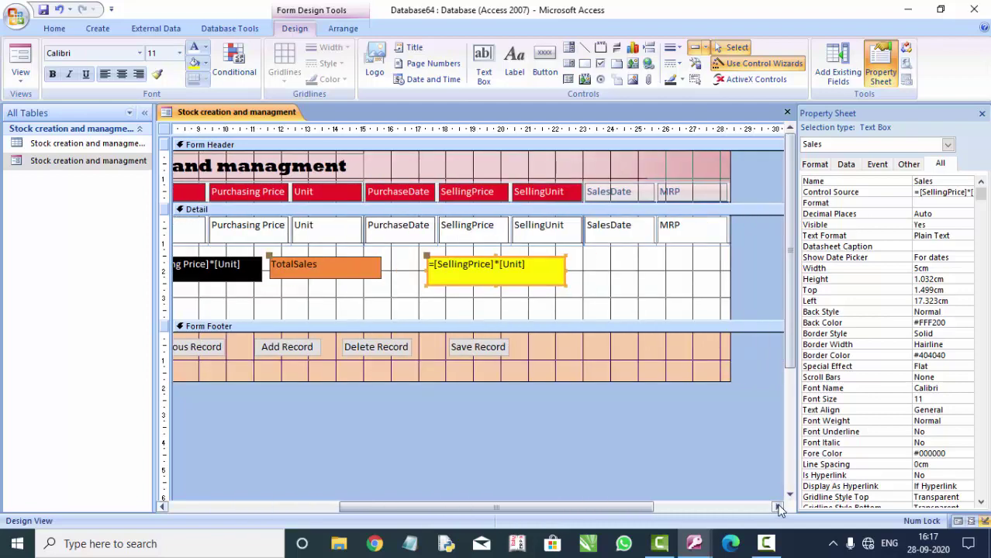
pyautogui.click(593, 190)
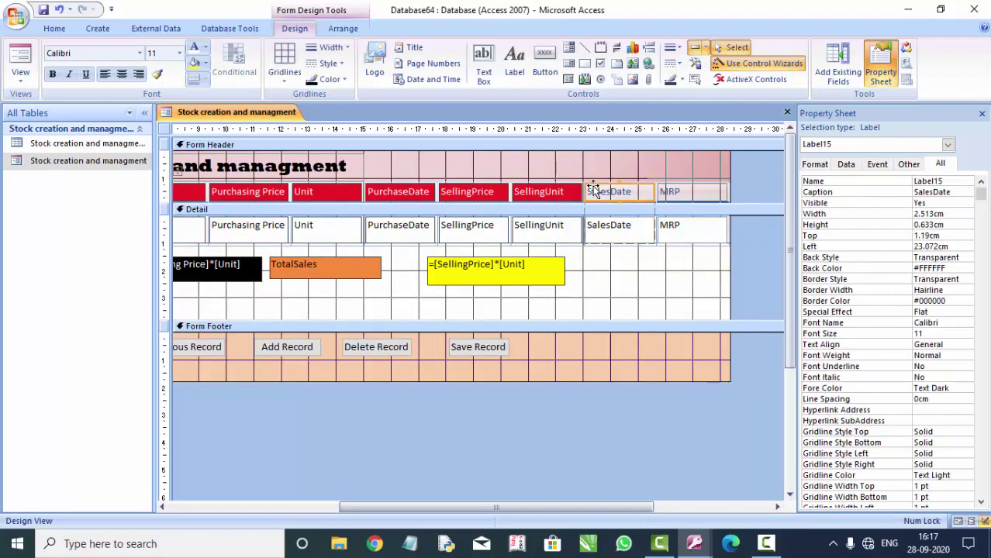
pyautogui.click(207, 65)
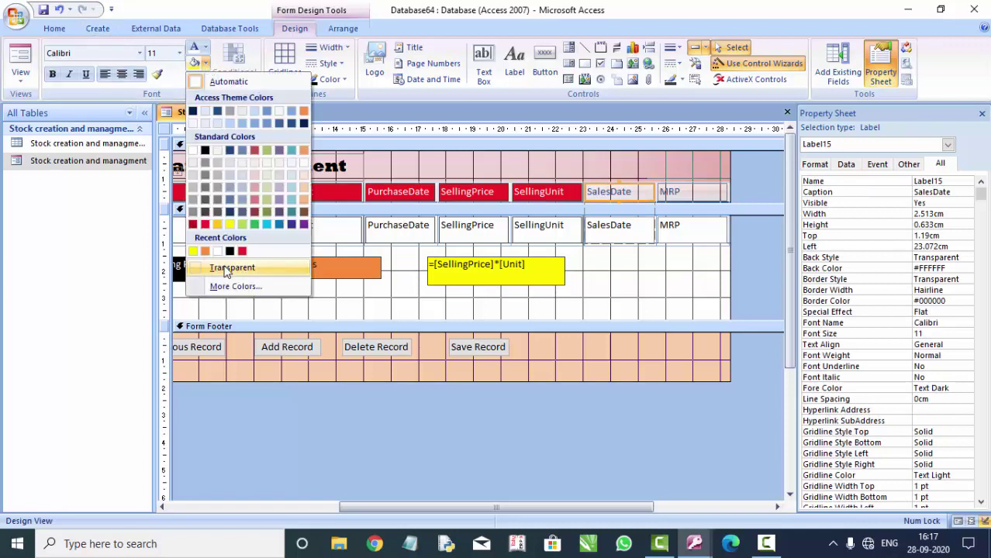
pyautogui.click(242, 252)
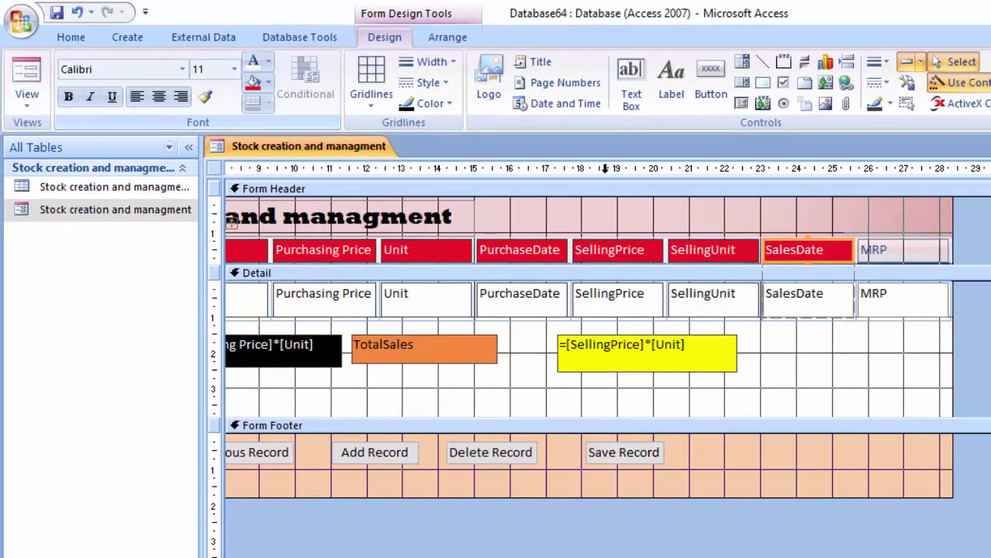
pyautogui.click(906, 257)
pyautogui.click(253, 80)
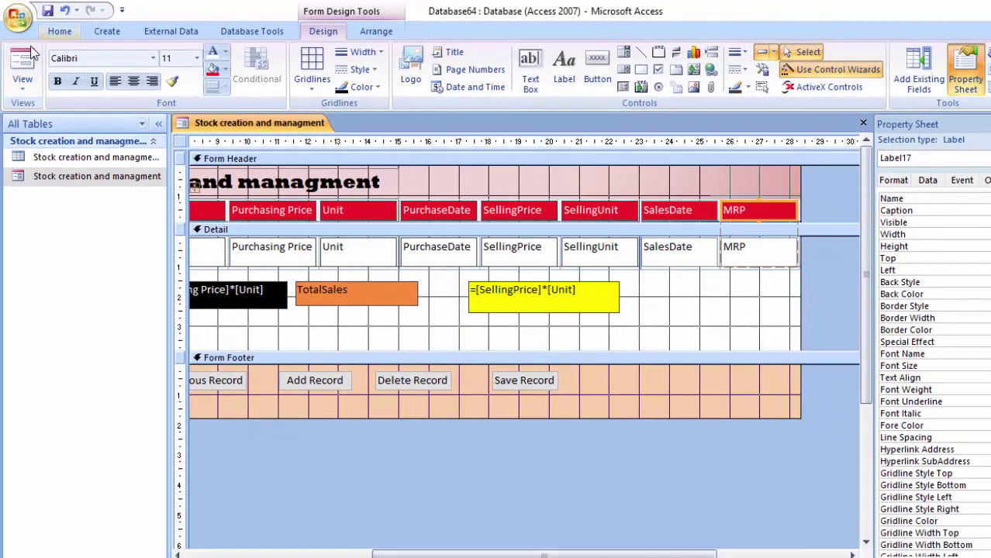
pyautogui.click(28, 58)
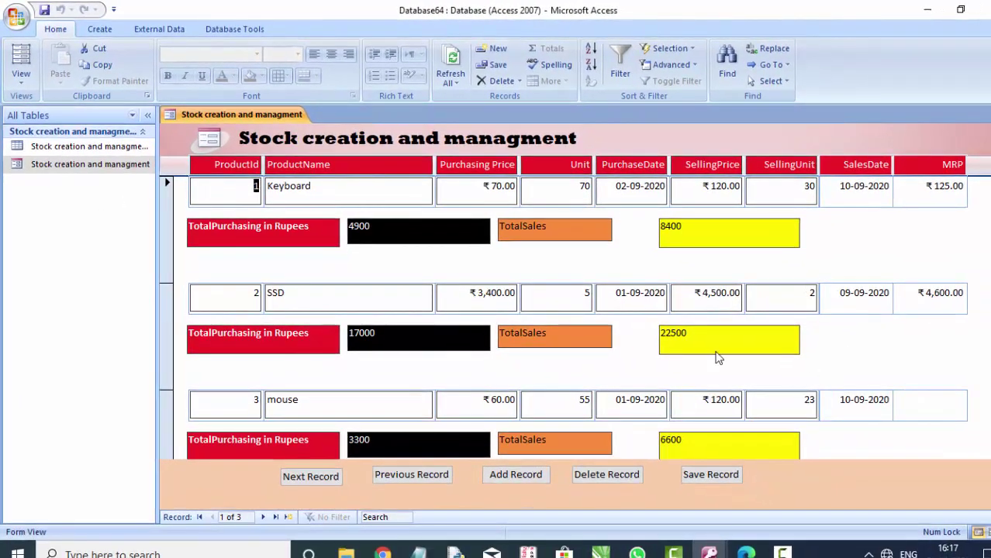
# Step: Scroll down and back up through the product records in Form View
pyautogui.scroll(-2, 679, 341)
pyautogui.scroll(2, 672, 343)
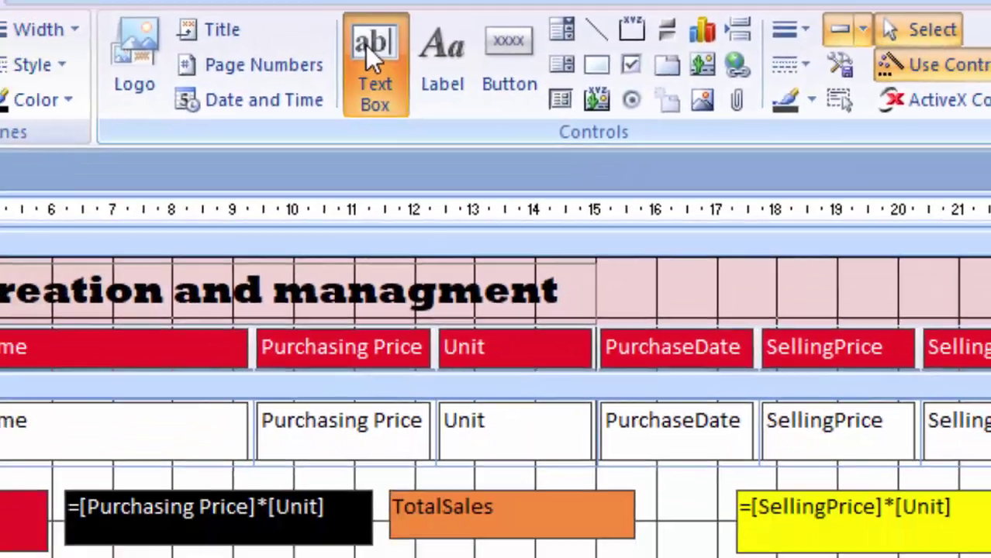
# Step: Draw an unbound text box below TotalSales and caption its widened label 'Restt Unit'
pyautogui.click(371, 53)
pyautogui.moveTo(626, 252)
pyautogui.mouseDown()
pyautogui.moveTo(665, 287)
pyautogui.moveTo(766, 297)
pyautogui.mouseUp()
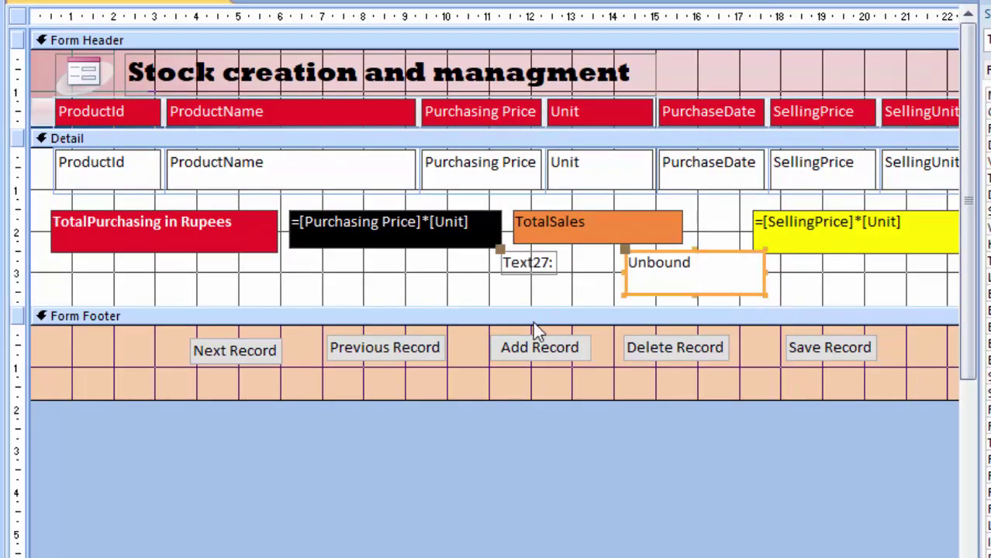
pyautogui.click(527, 265)
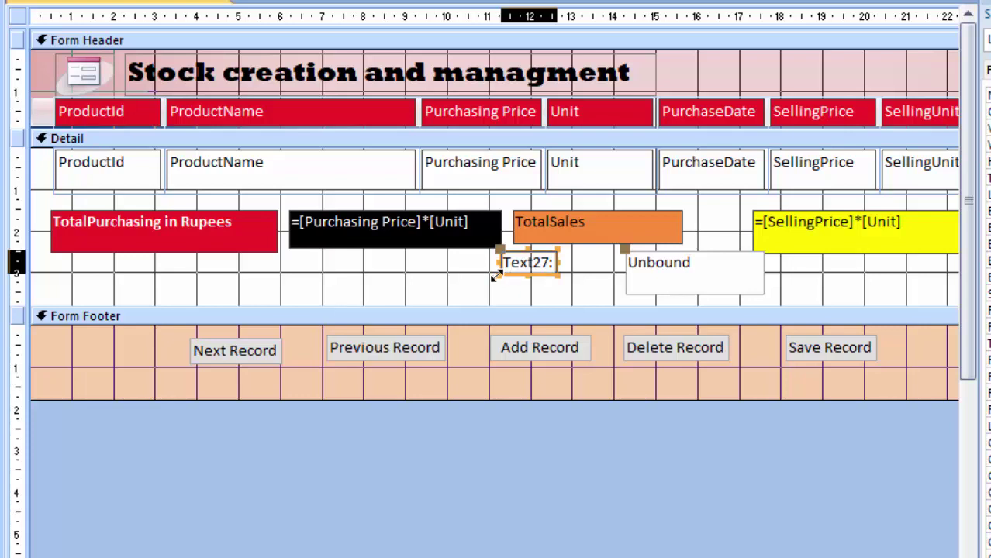
pyautogui.moveTo(492, 281); pyautogui.dragTo(464, 284)
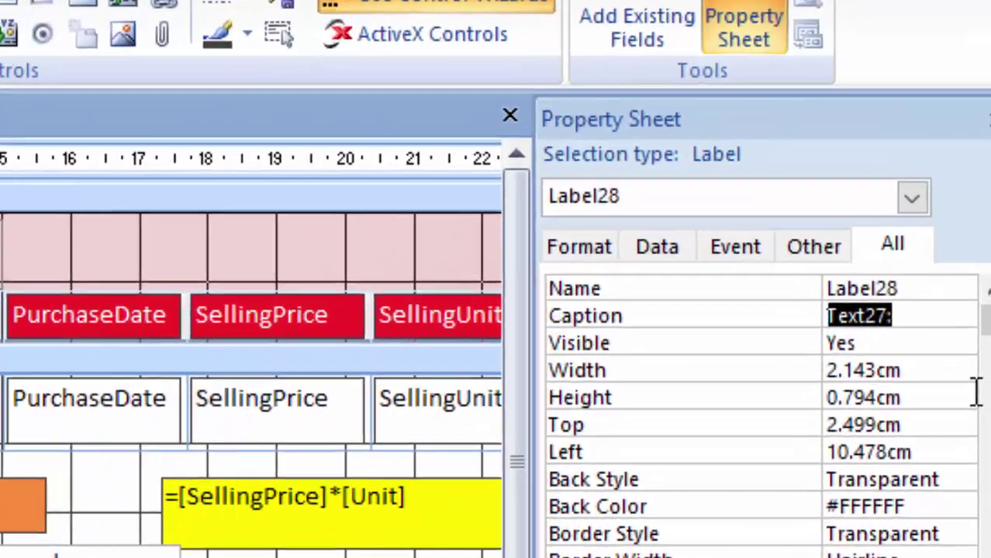
pyautogui.press('BackSpace')
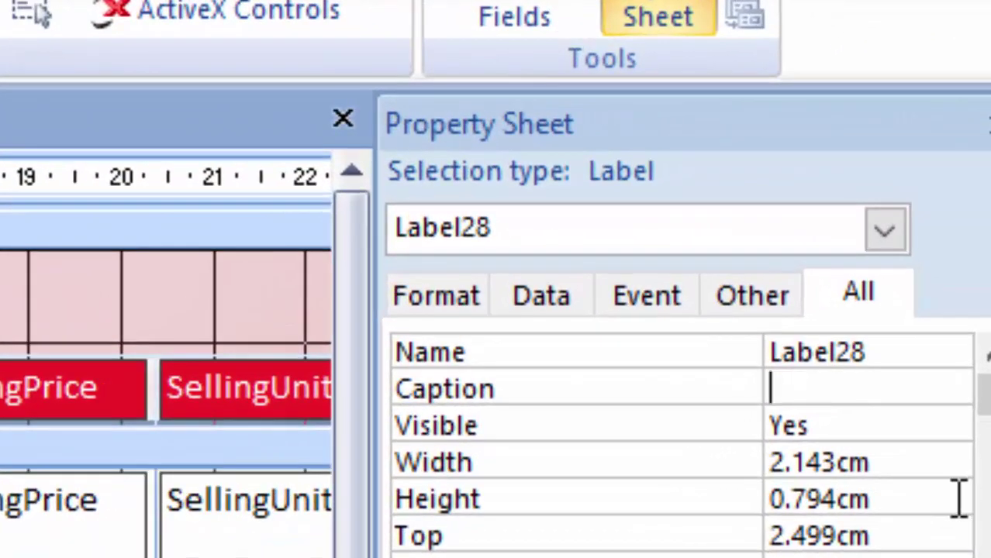
pyautogui.write('R')
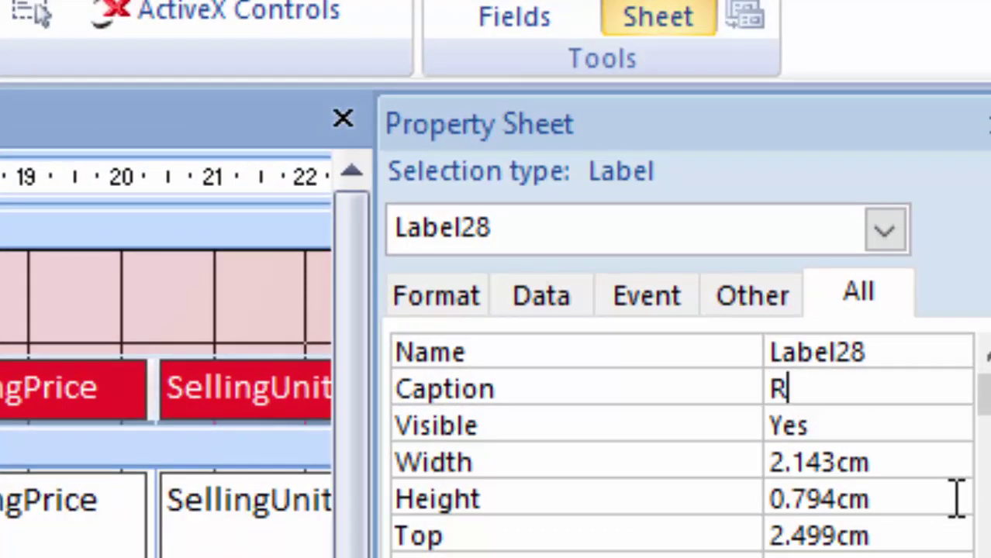
pyautogui.write('estt')
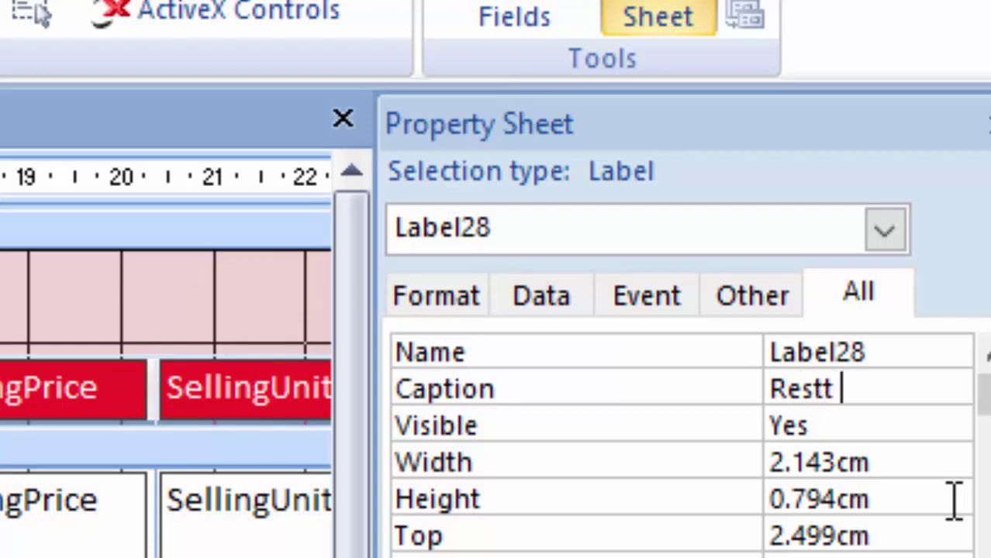
pyautogui.write(' Unit')
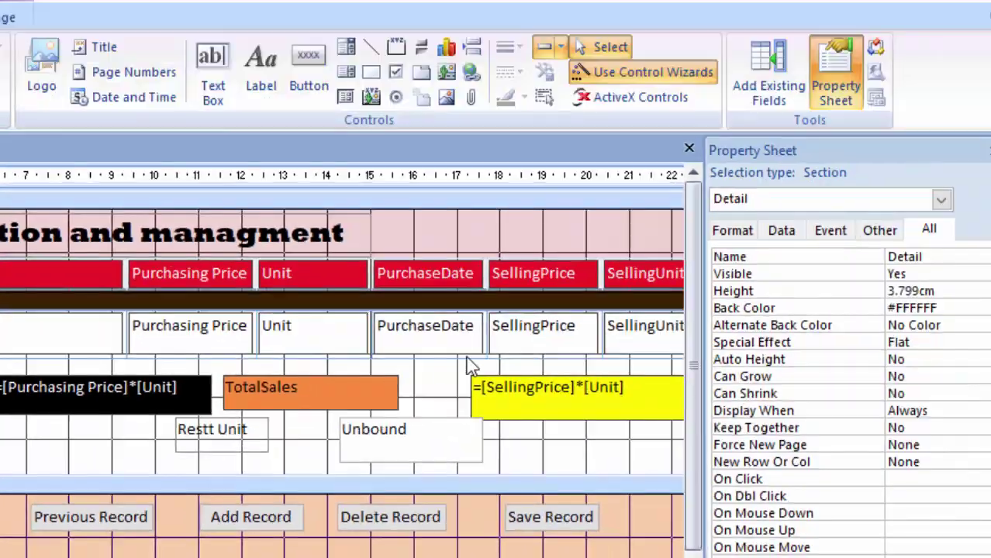
# Step: Fill the Rest Unit label light green and shrink the unbound text box from its corner
pyautogui.click(241, 438)
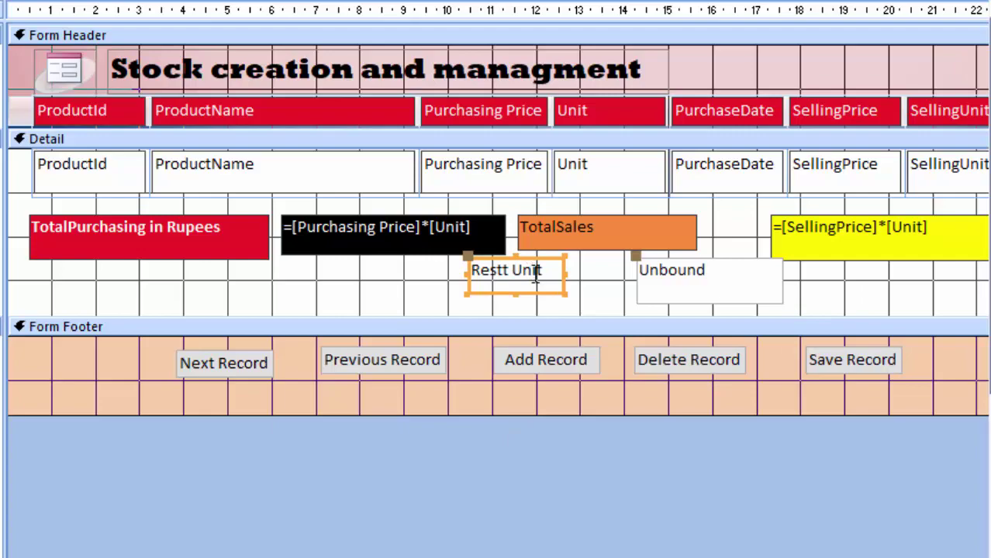
pyautogui.click(644, 297)
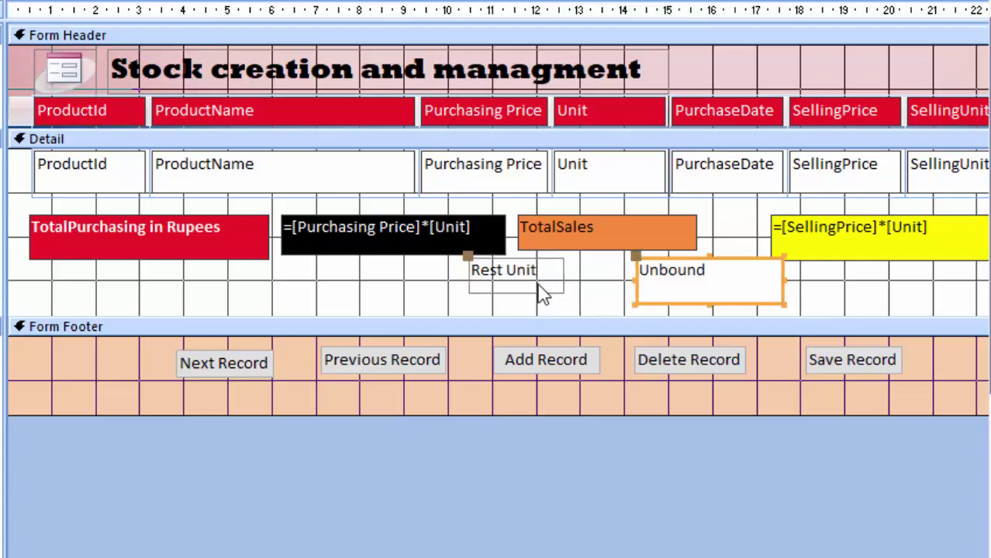
pyautogui.click(542, 293)
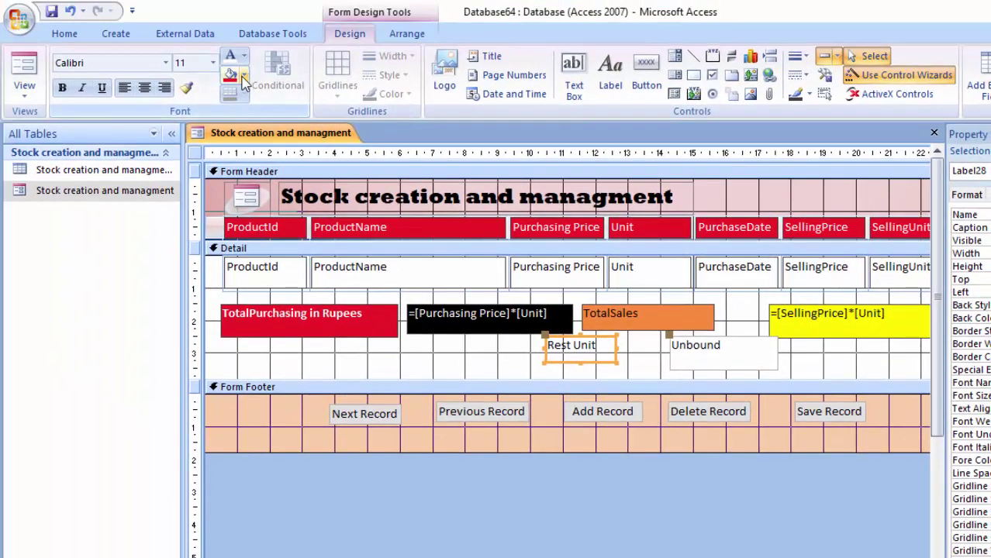
pyautogui.click(244, 78)
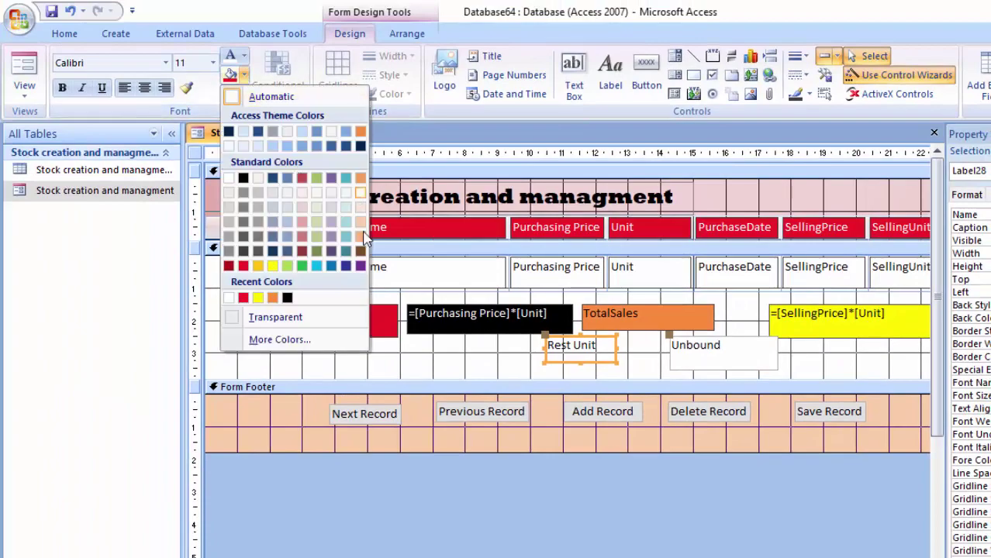
pyautogui.click(300, 266)
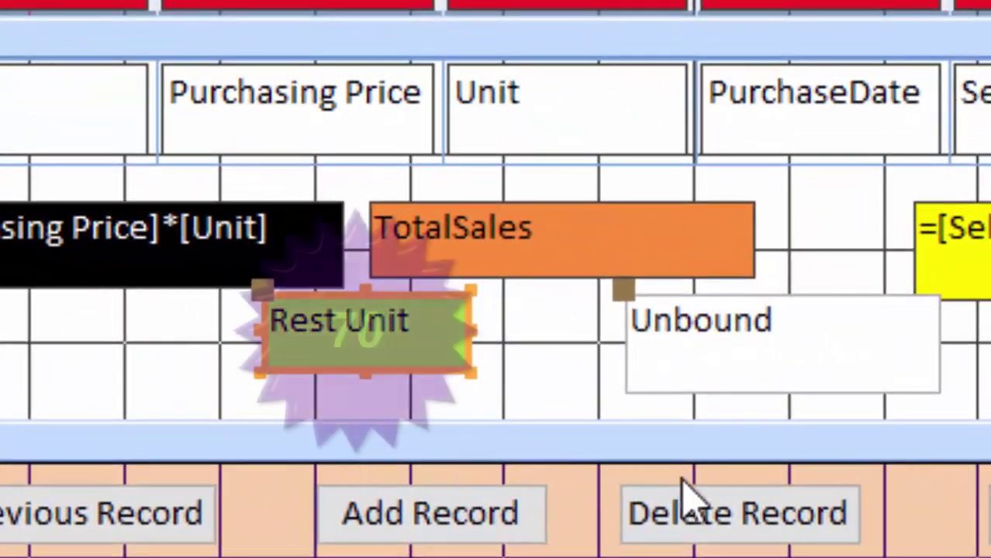
pyautogui.click(733, 397)
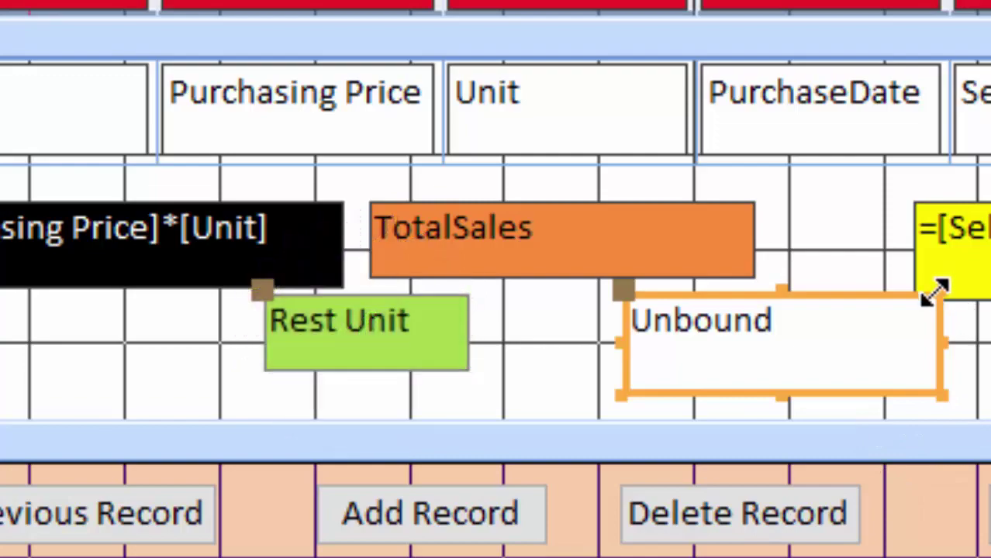
pyautogui.moveTo(935, 288); pyautogui.dragTo(918, 307)
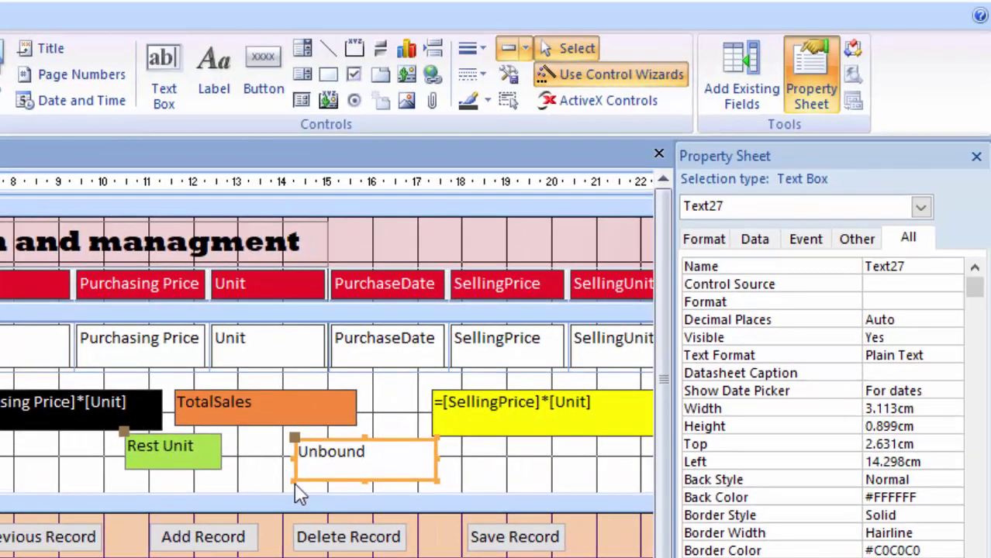
# Step: Reduce the text box's height and change its Name from Text27 to 'Rest Unit'
pyautogui.moveTo(294, 482); pyautogui.dragTo(288, 471)
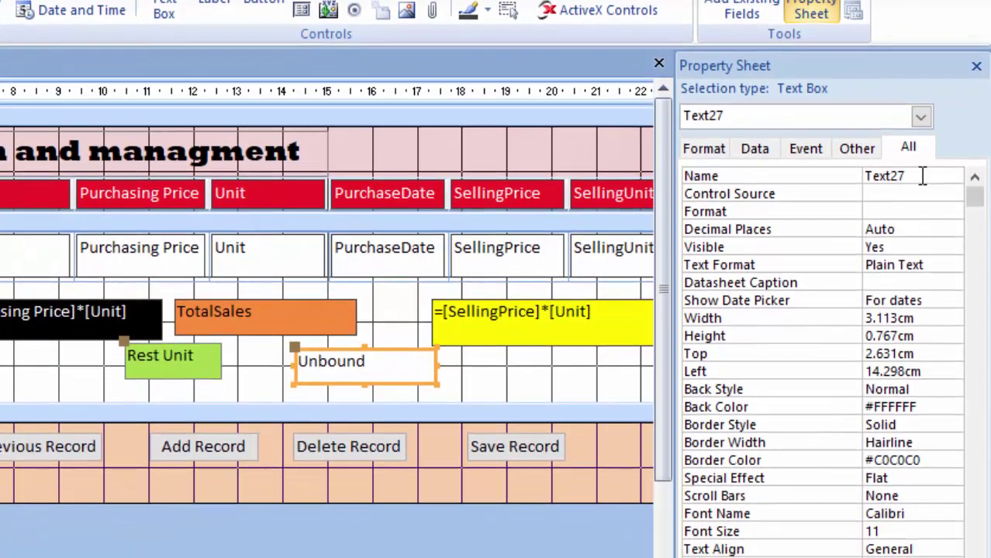
pyautogui.doubleClick(921, 176)
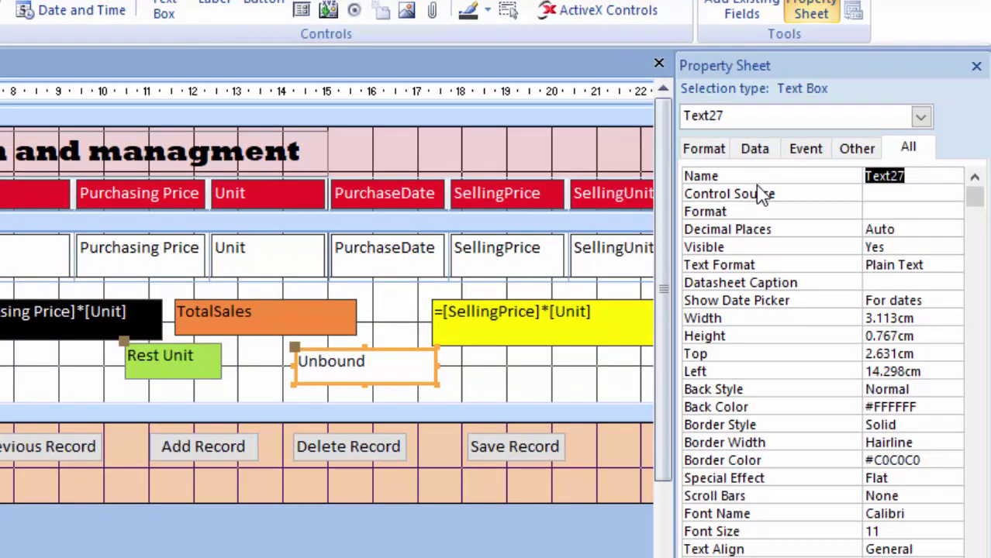
pyautogui.press('BackSpace')
pyautogui.write('e')
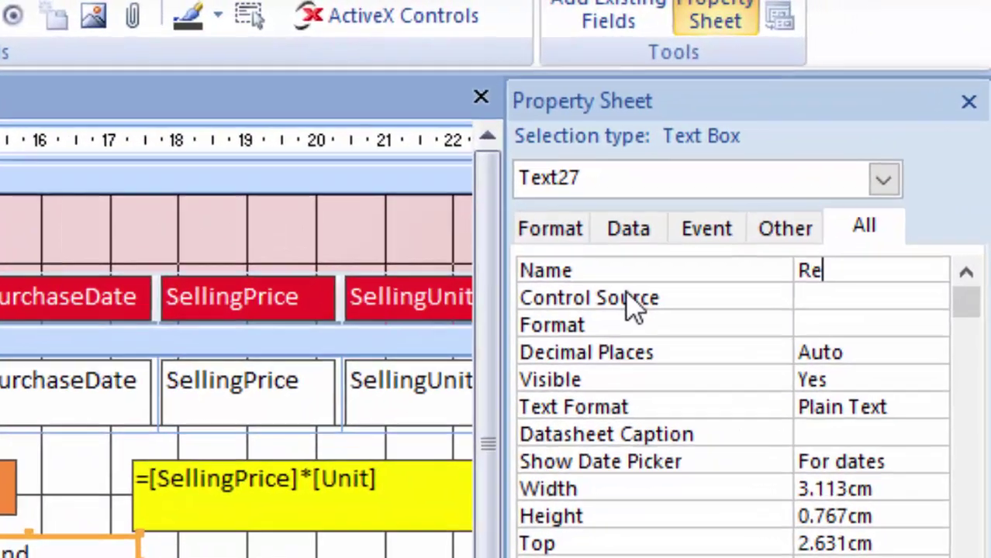
pyautogui.write('st U')
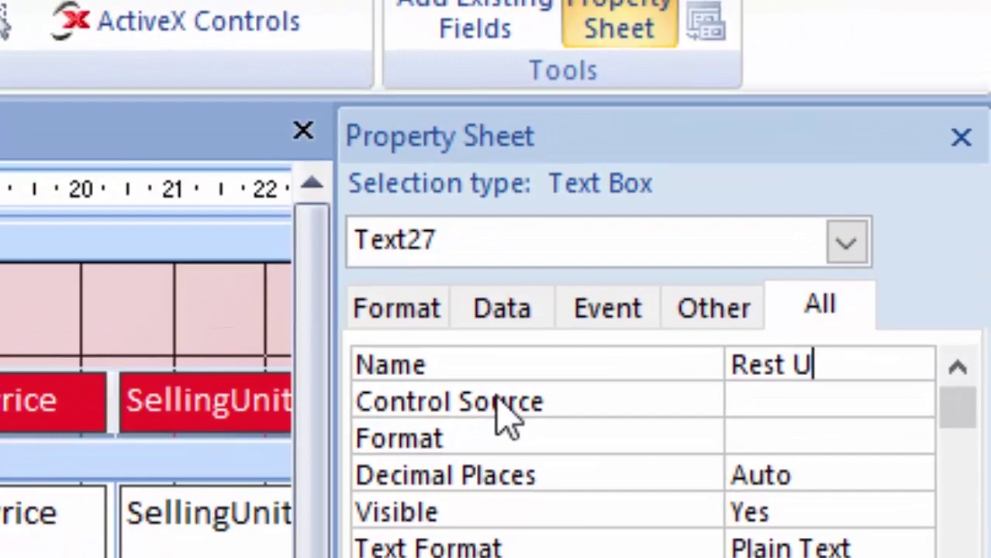
pyautogui.write('nit')
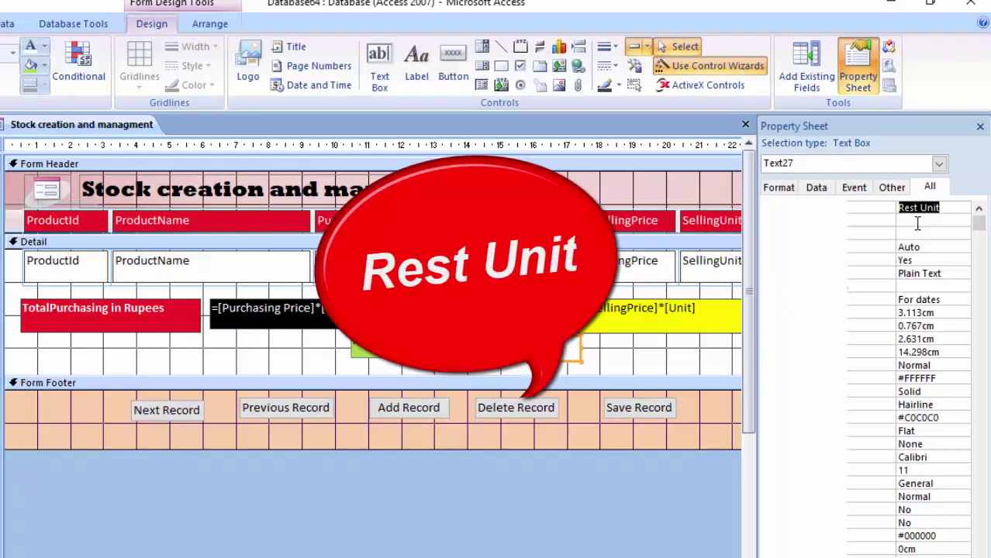
# Step: Start the box's Control Source expression in the Expression Builder as [Unit] followed by '-'
pyautogui.click(917, 224)
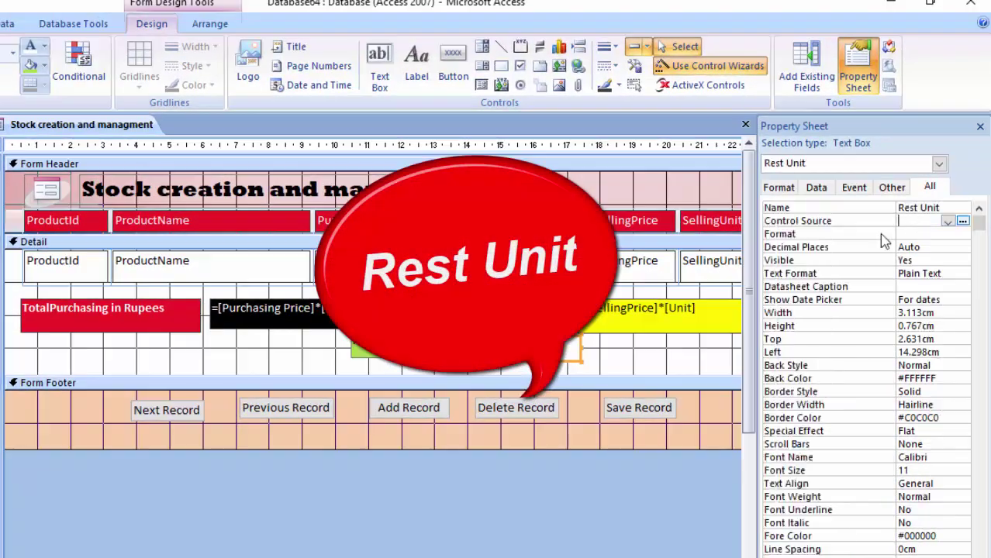
pyautogui.click(962, 221)
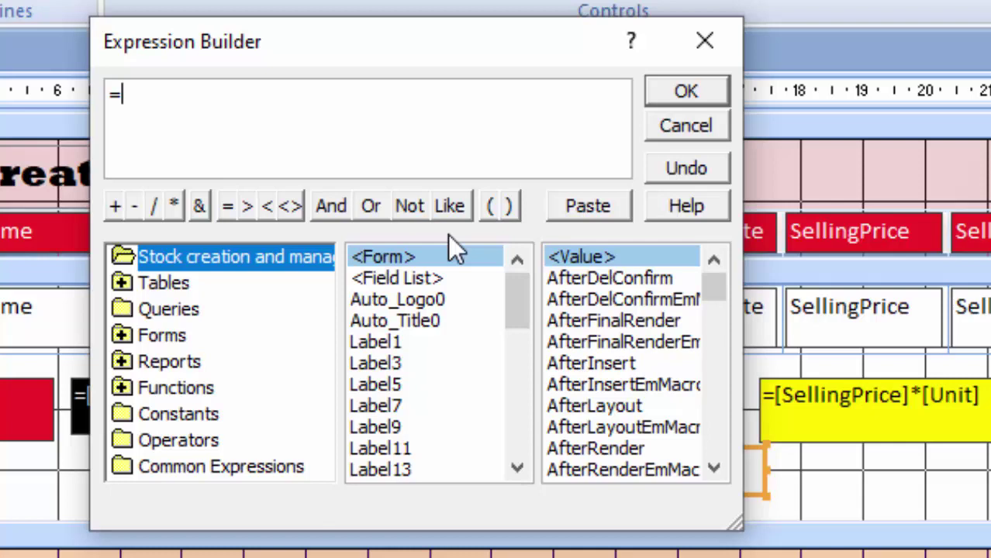
pyautogui.moveTo(248, 44); pyautogui.dragTo(0, 32)
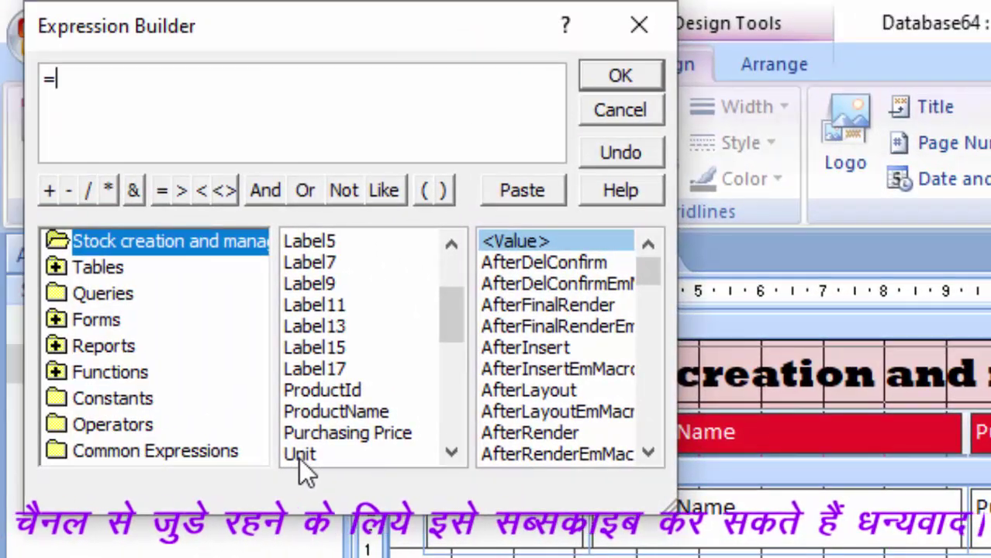
pyautogui.doubleClick(300, 456)
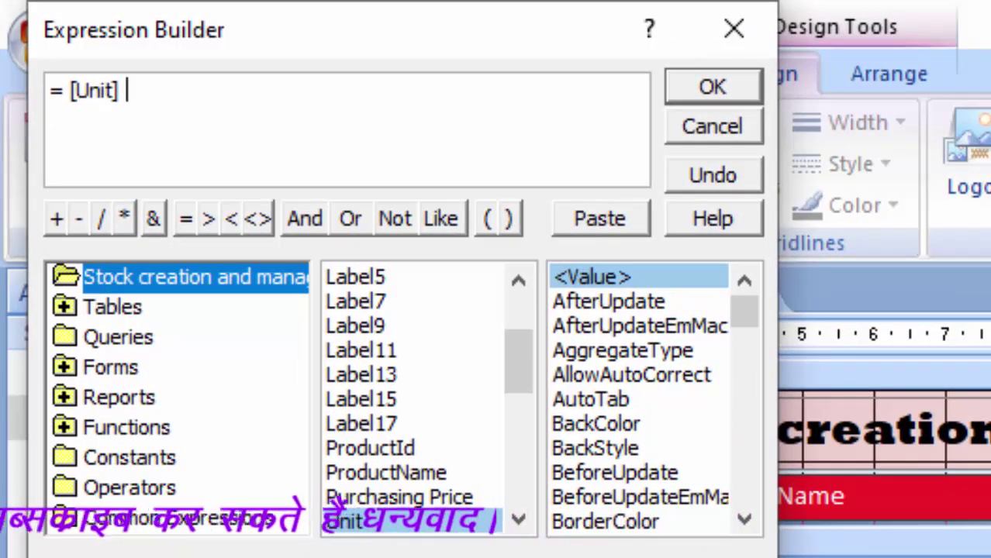
pyautogui.write('-')
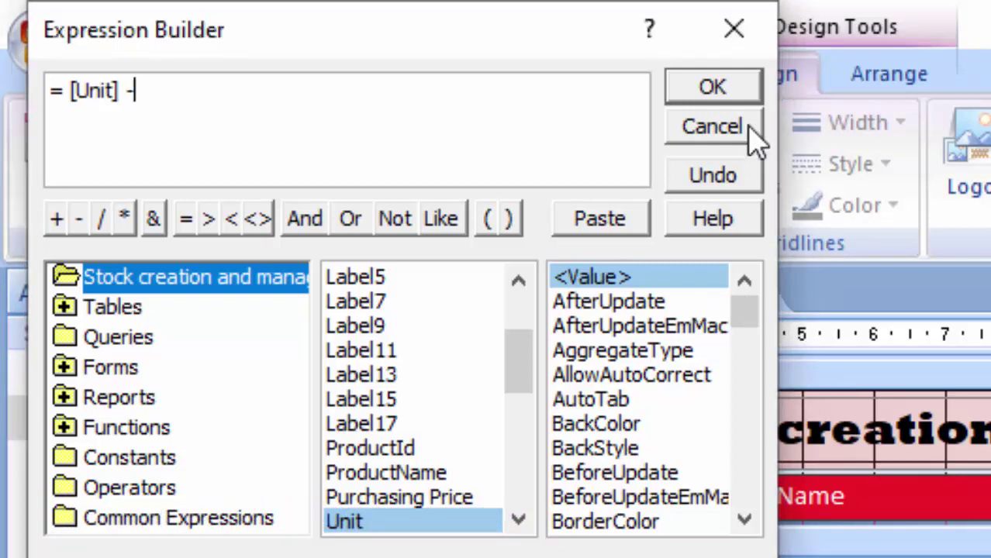
pyautogui.click(748, 85)
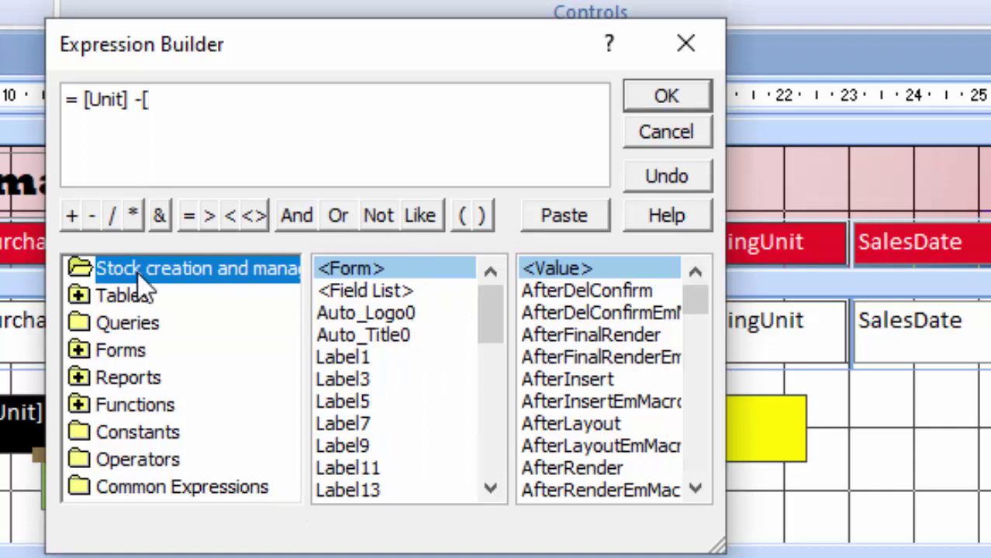
# Step: Insert [SellingUnit] after the minus sign and accept the expression
pyautogui.scroll(-2, 384, 379)
pyautogui.scroll(-1, 384, 379)
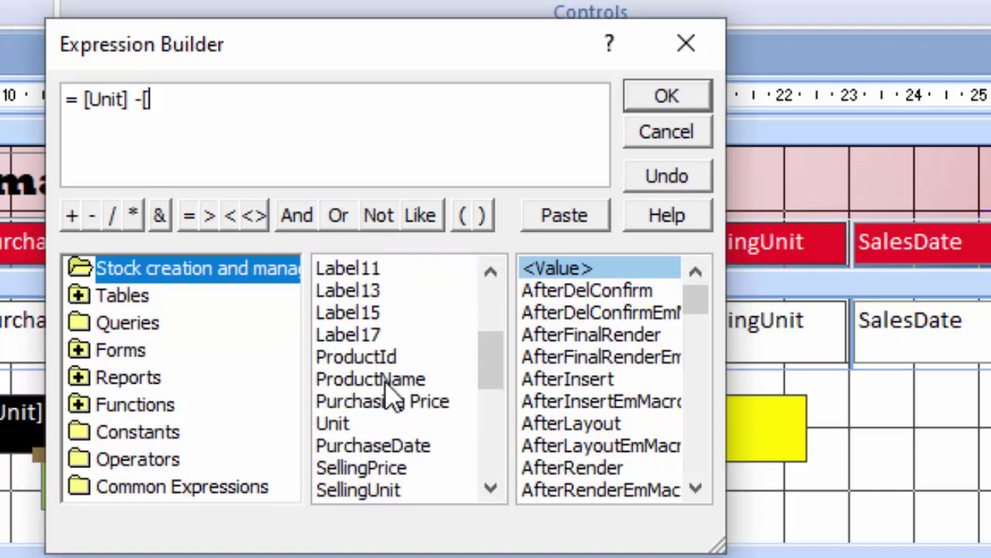
pyautogui.doubleClick(367, 490)
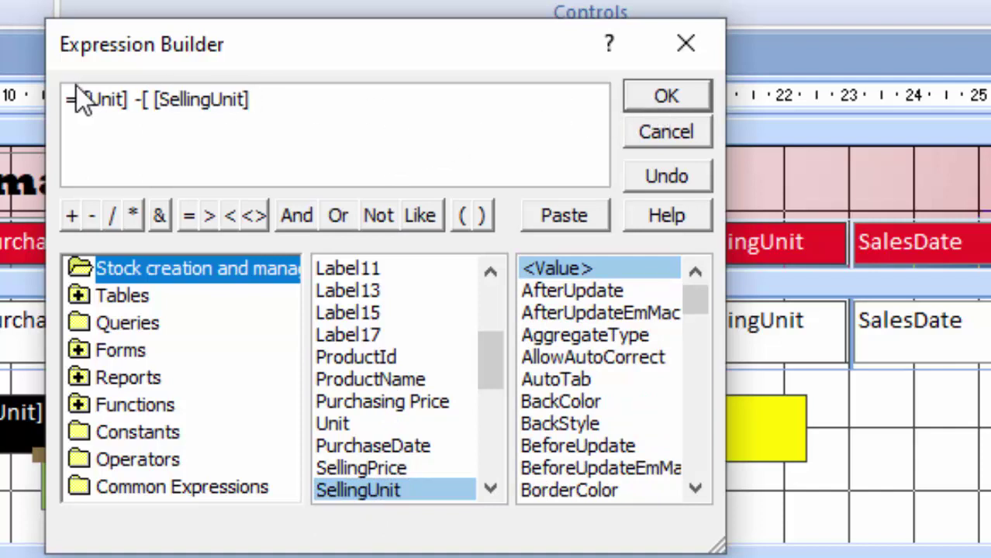
pyautogui.click(653, 97)
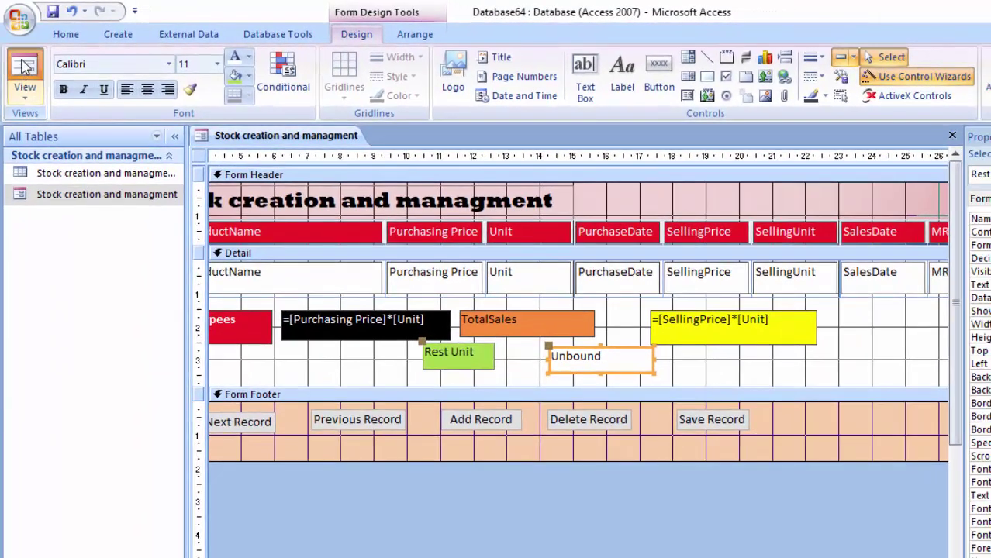
# Step: Preview the form, where Rest Unit shows #Name?, then switch back to Design View
pyautogui.click(25, 66)
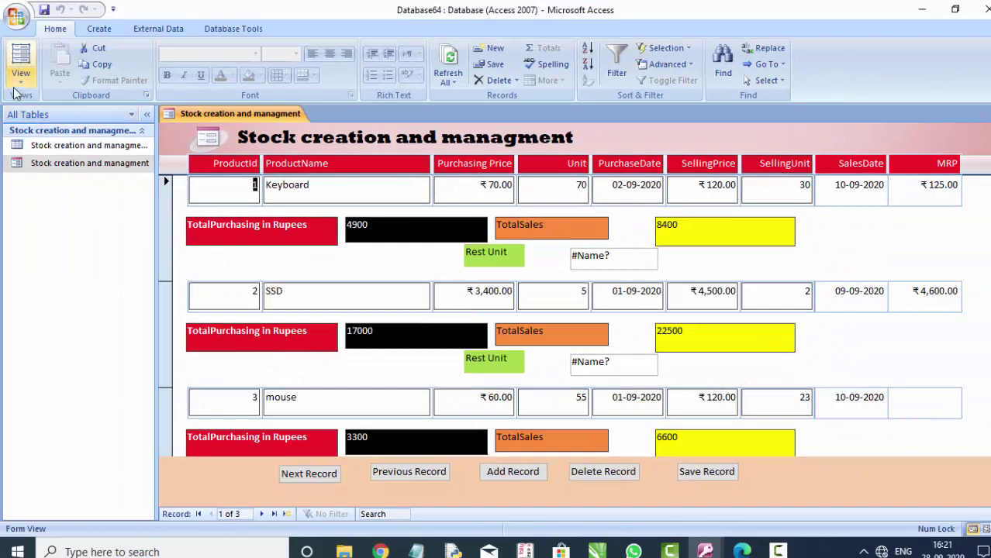
pyautogui.click(21, 81)
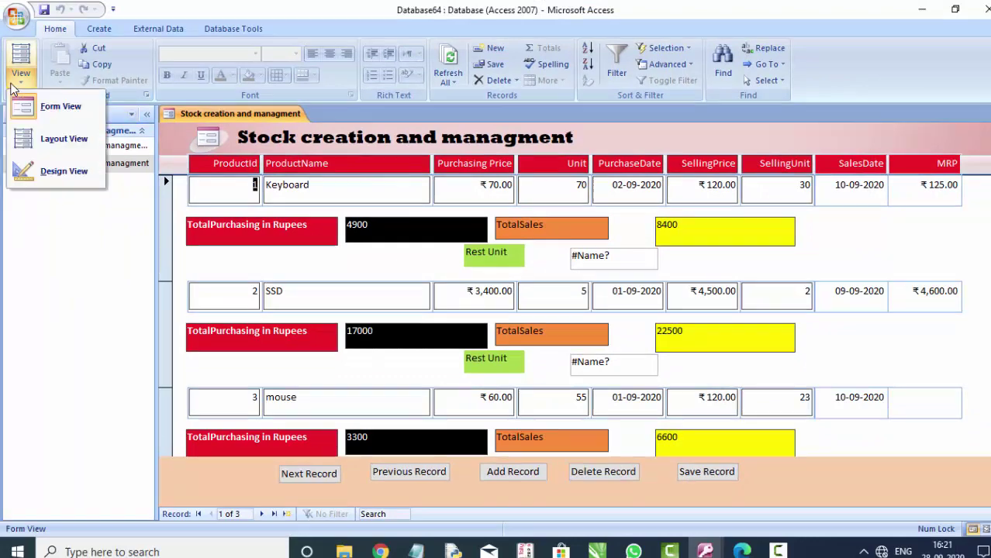
pyautogui.click(58, 172)
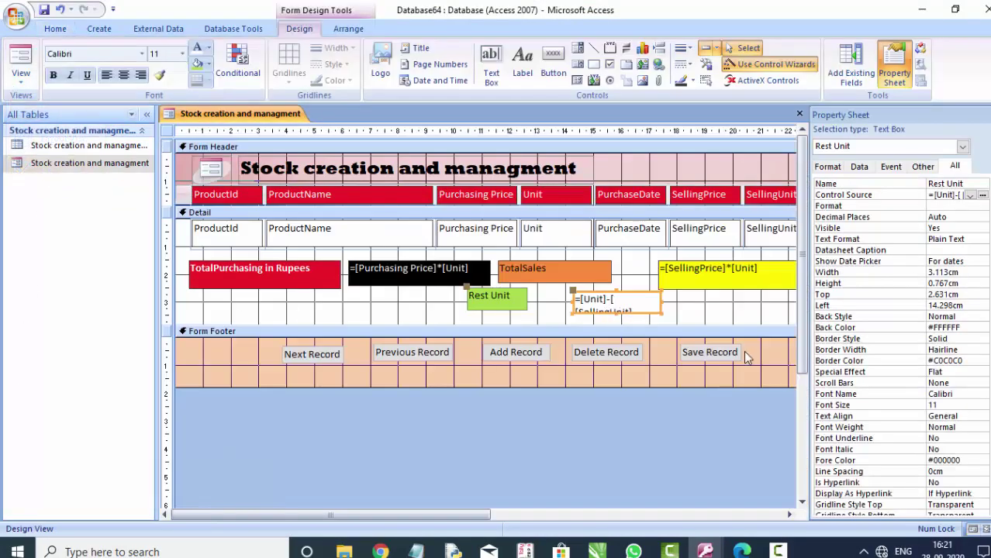
# Step: Widen the Rest Unit box and remove the stray bracket so it reads =[Unit]-[SellingUnit]
pyautogui.moveTo(662, 314); pyautogui.dragTo(722, 314)
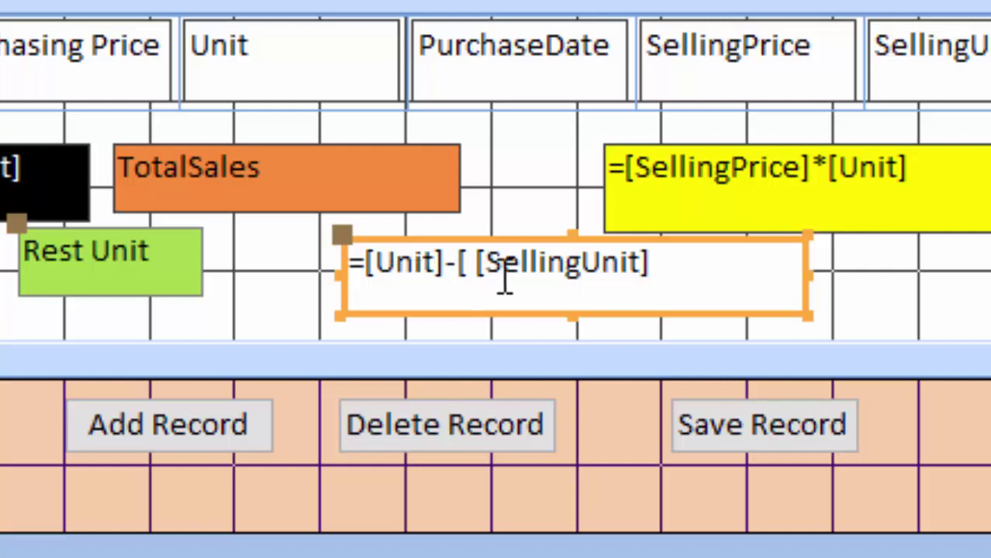
pyautogui.click(480, 266)
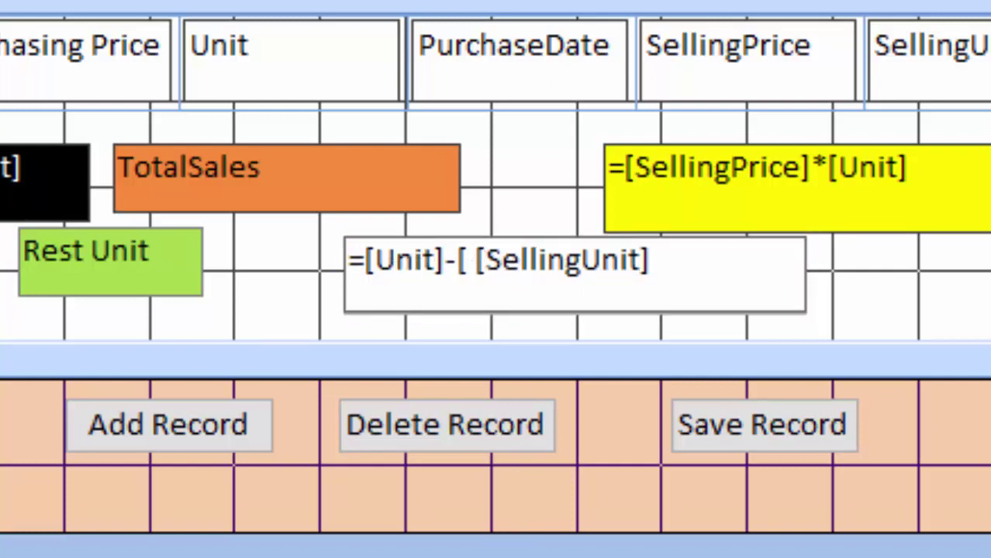
pyautogui.press('BackSpace')
pyautogui.press('BackSpace')
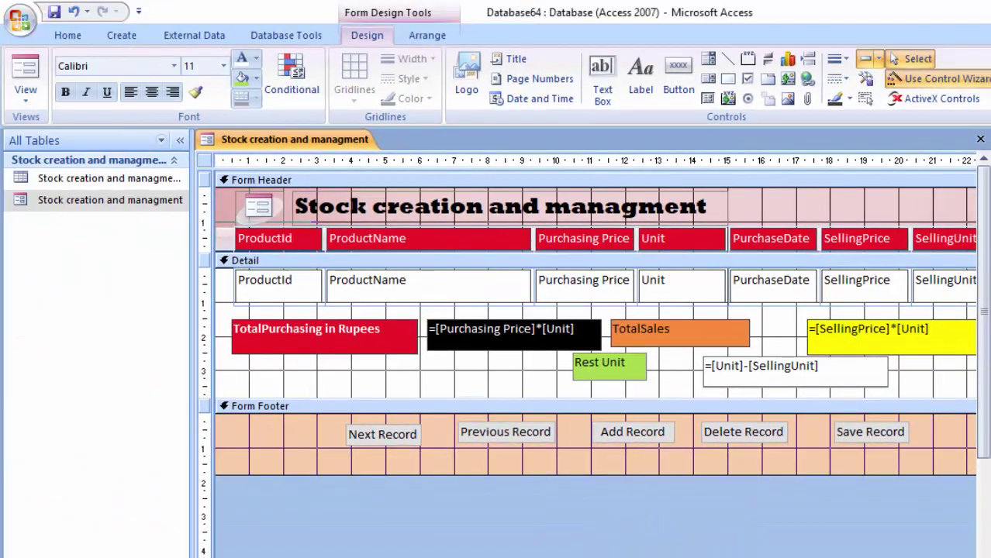
# Step: Check in Form View that Rest Unit shows 40 for Keyboard and 3 for SSD, then return to Design View
pyautogui.click(25, 74)
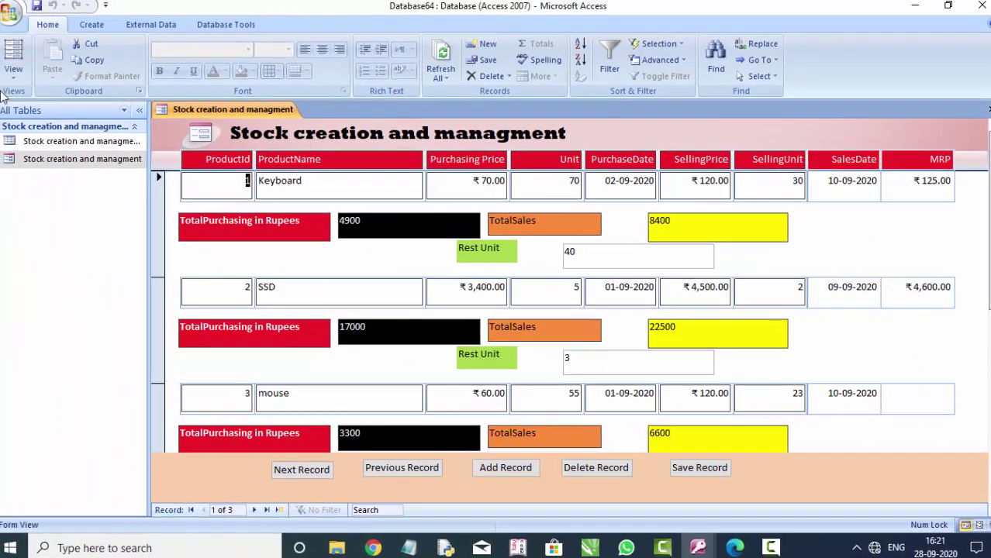
pyautogui.click(7, 84)
pyautogui.click(70, 170)
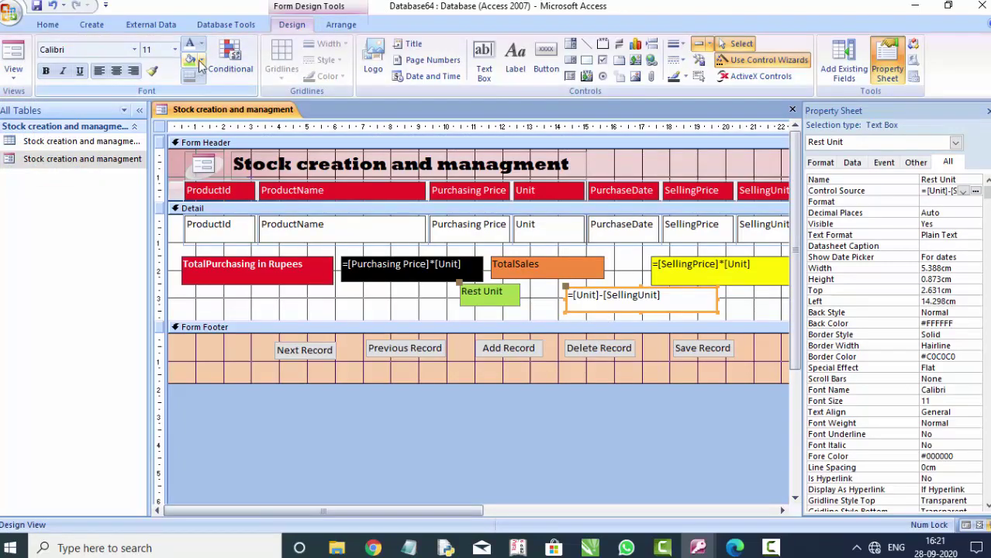
# Step: Fill the Rest Unit calculation box with light red and view the records in Form View
pyautogui.click(202, 61)
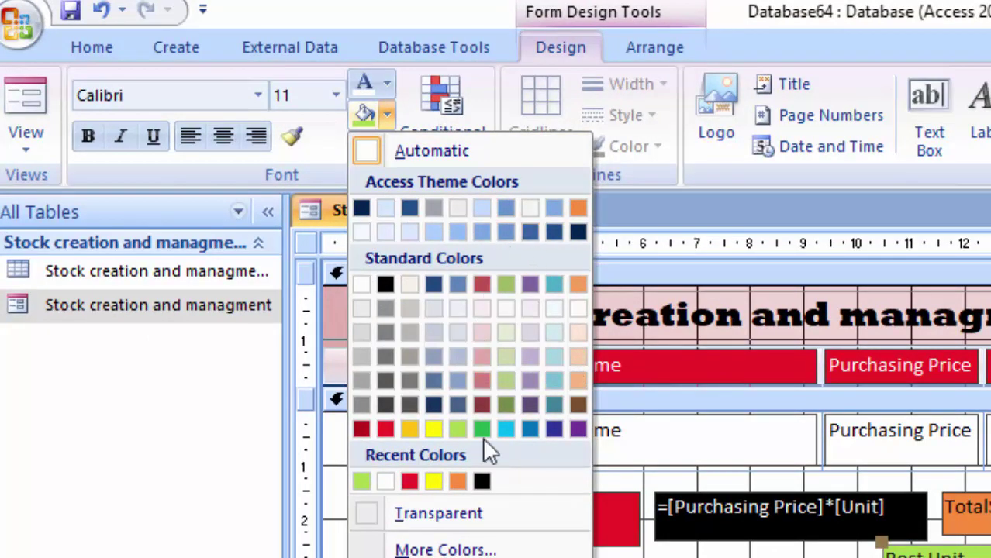
pyautogui.click(480, 378)
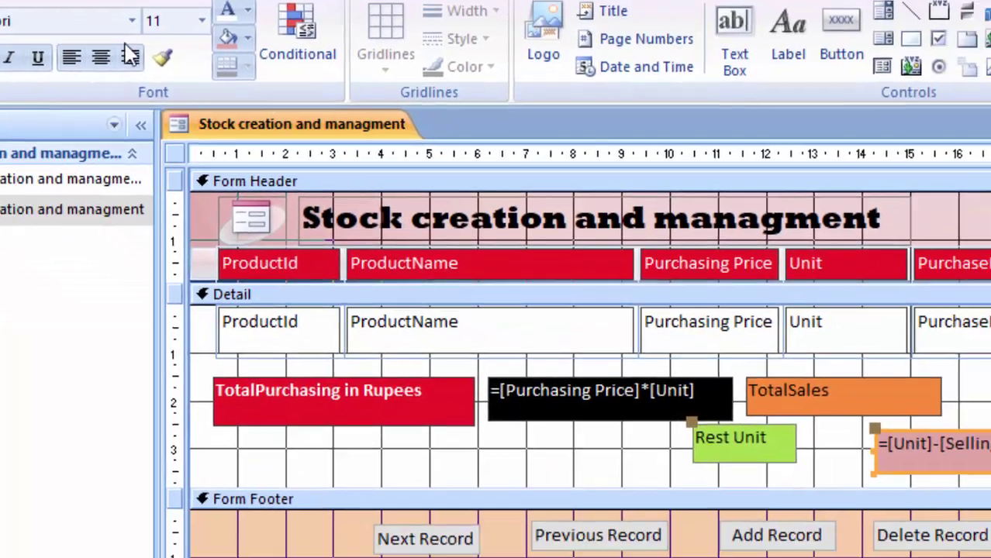
pyautogui.press('F5')
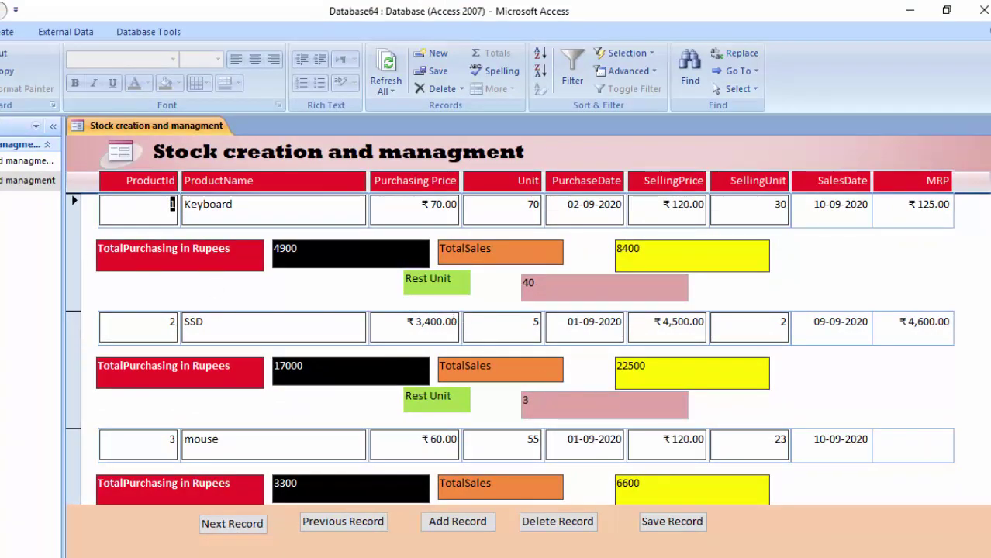
# Step: Switch the stock form back to Design View and select the green Rest Unit label
pyautogui.click(21, 77)
pyautogui.click(21, 182)
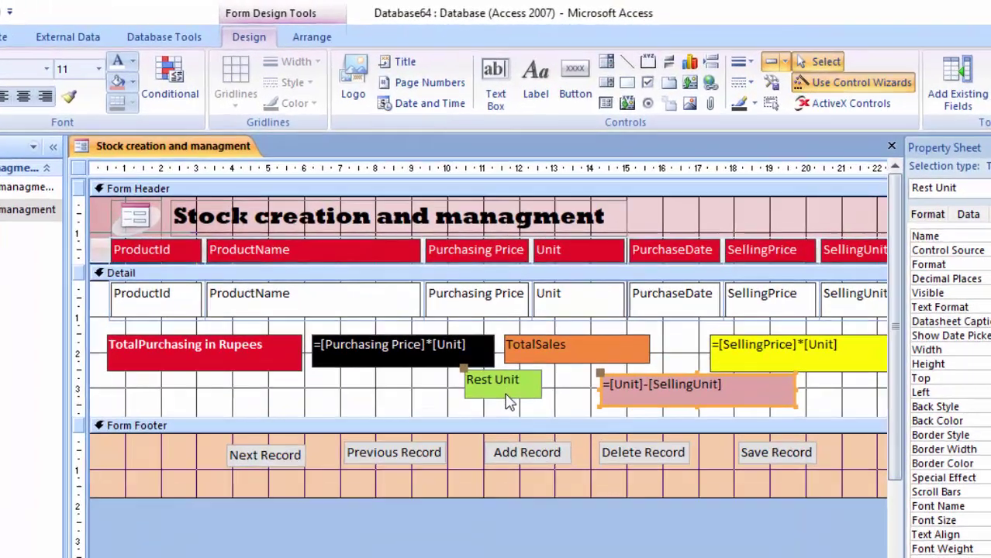
pyautogui.click(487, 298)
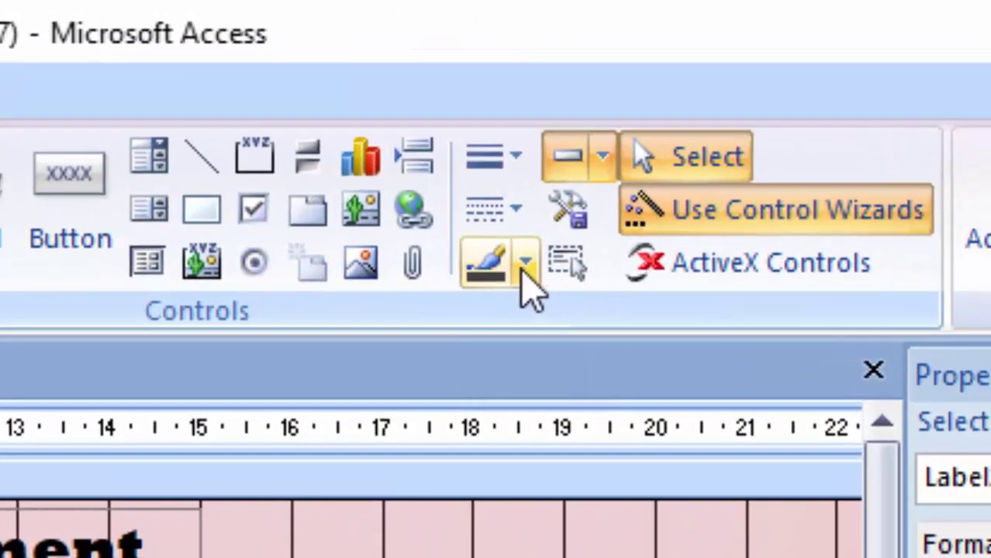
# Step: Give the Rest Unit label the first theme colour as its outline, then view the records again
pyautogui.click(523, 265)
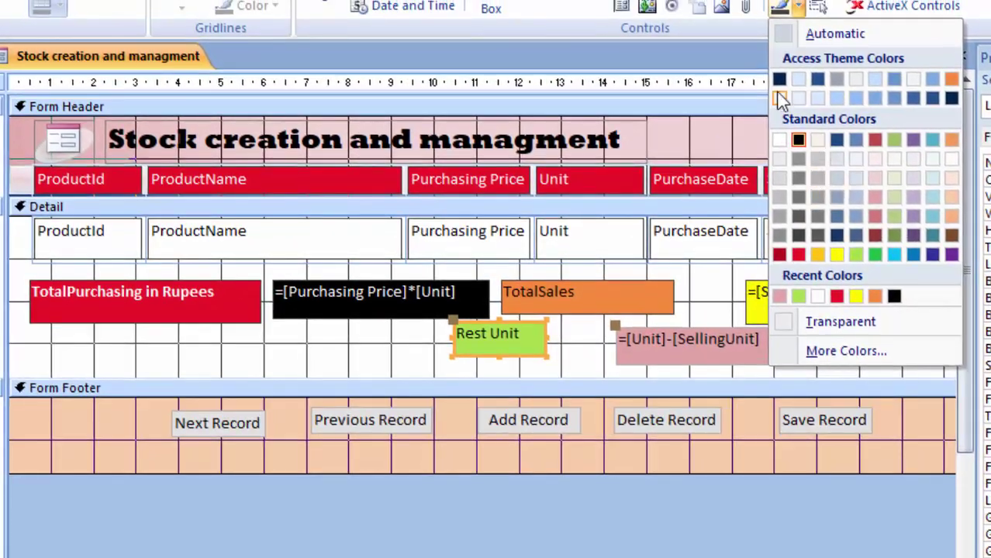
pyautogui.click(779, 75)
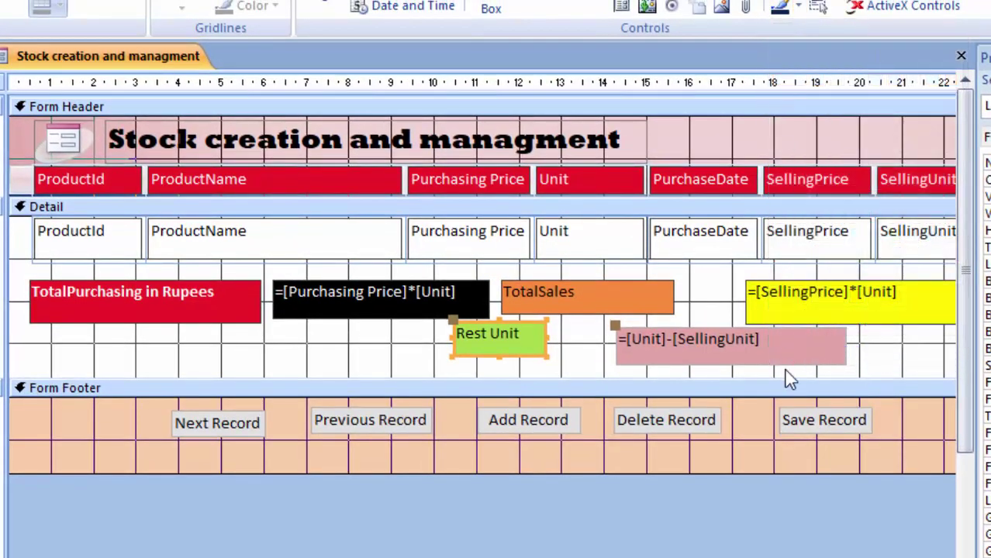
pyautogui.click(788, 358)
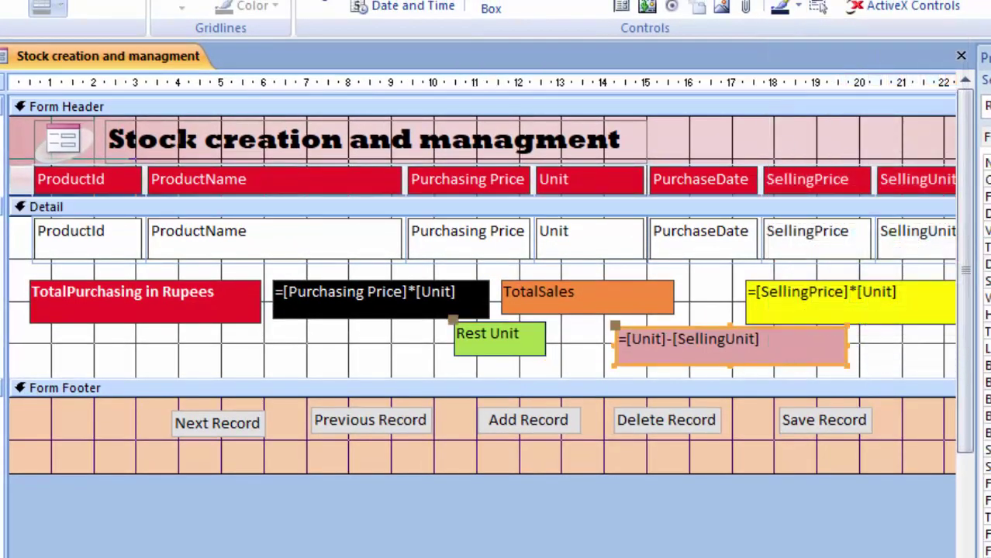
pyautogui.press('F5')
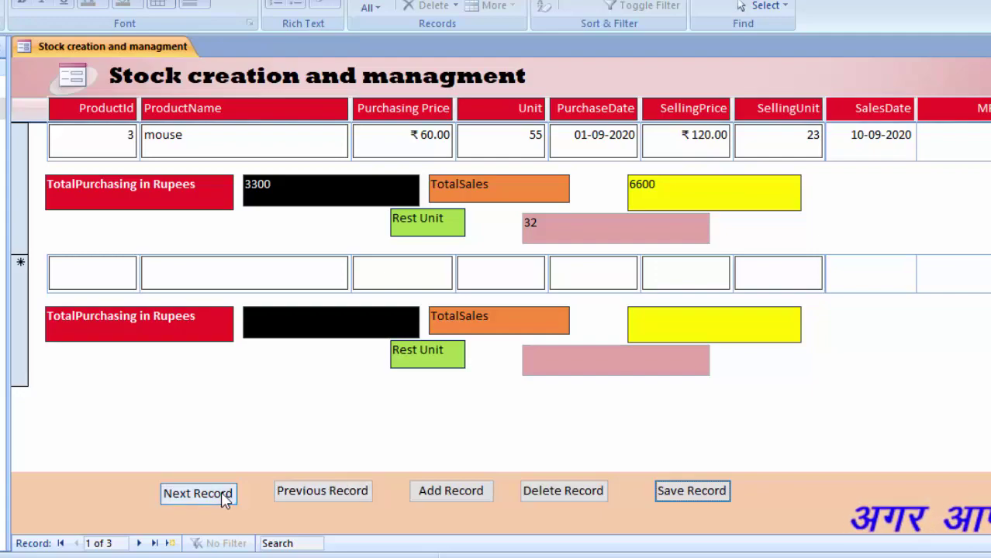
# Step: Step through the stock records checking Rest Unit values 40, 3 and 32, saving the current record
pyautogui.click(198, 494)
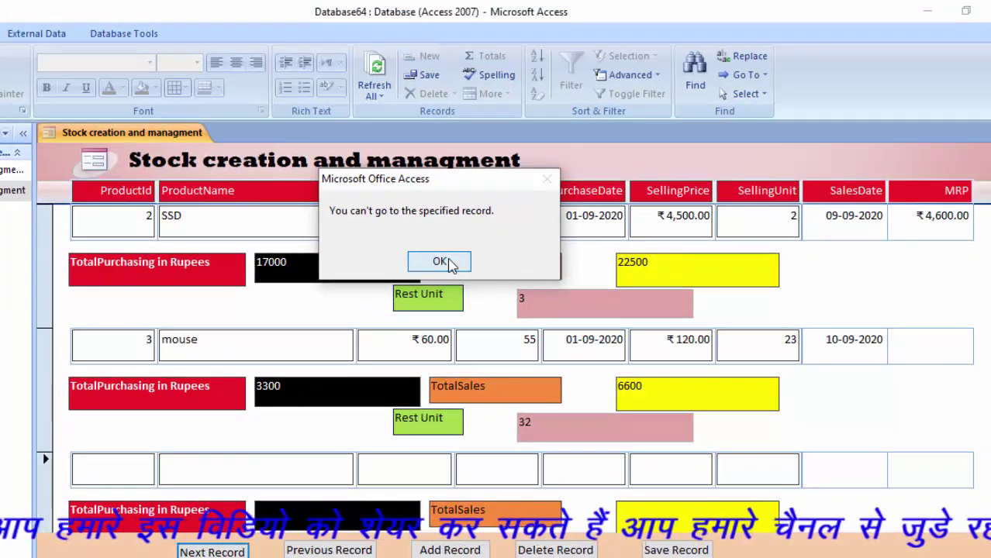
pyautogui.click(439, 261)
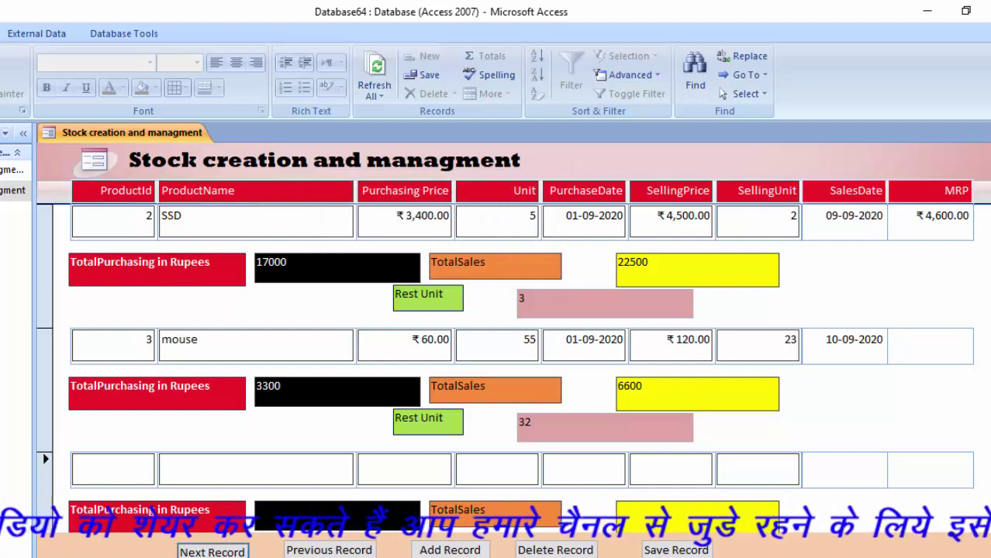
pyautogui.click(675, 550)
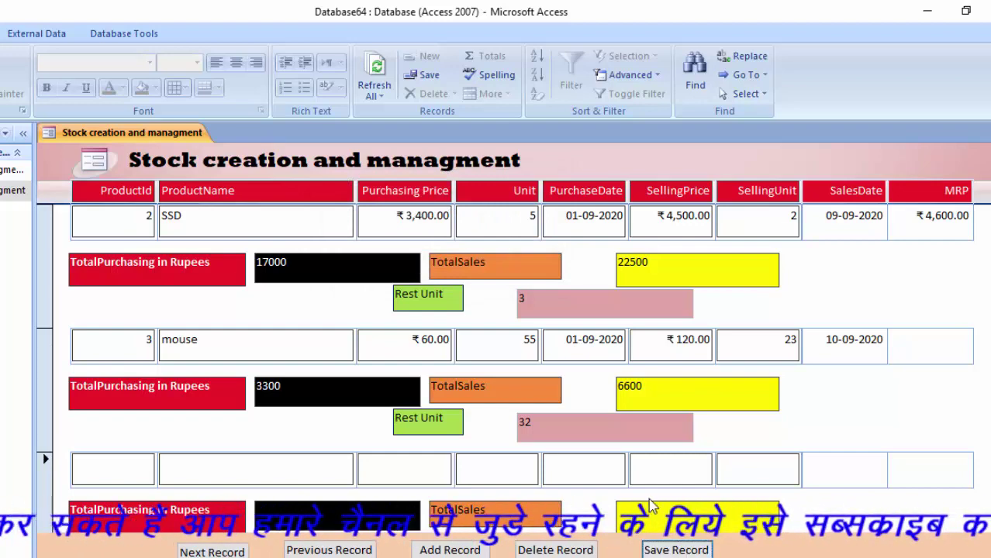
pyautogui.scroll(1, 649, 504)
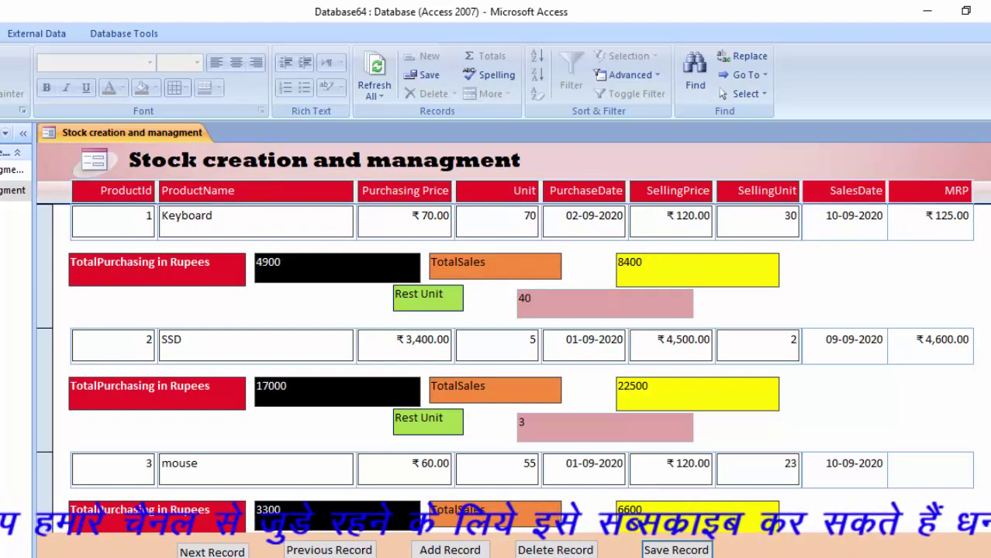